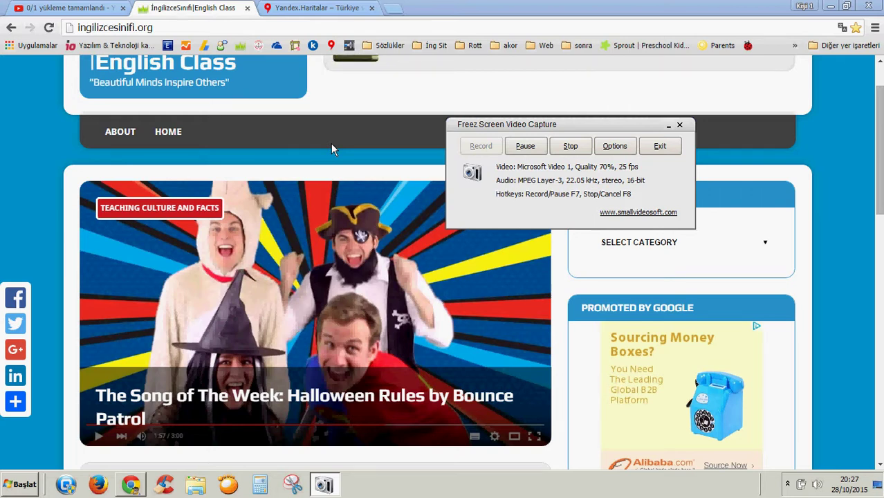
Switch from the English Class site to the Yandex Haritalar tab showing the world map.
{"action": "left_click", "coordinate": [332, 13]}
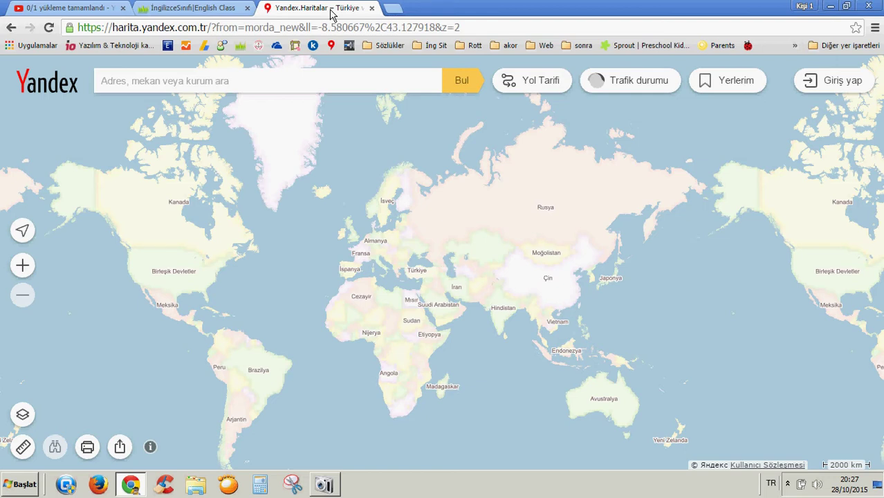
Search for 'Atatürk İlköğretim Okulu' (803 results), then append 'Rize' to the query.
{"action": "left_click", "coordinate": [215, 80]}
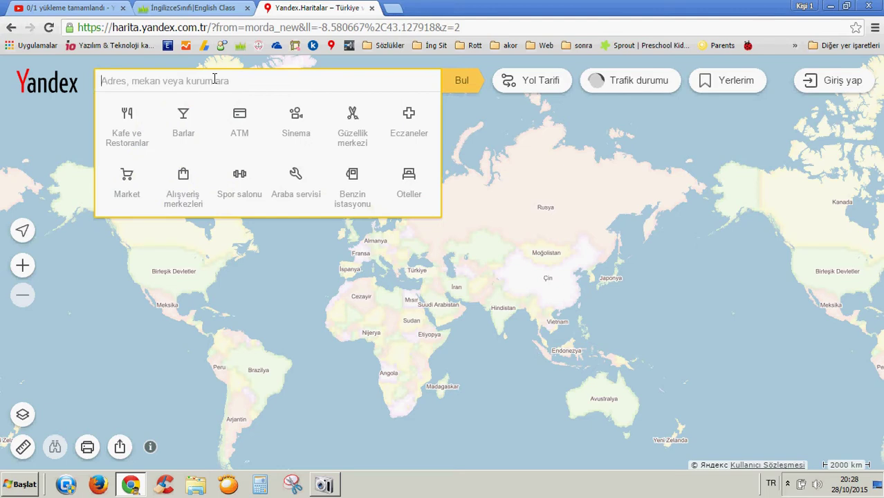
{"action": "type", "text": "Atat"}
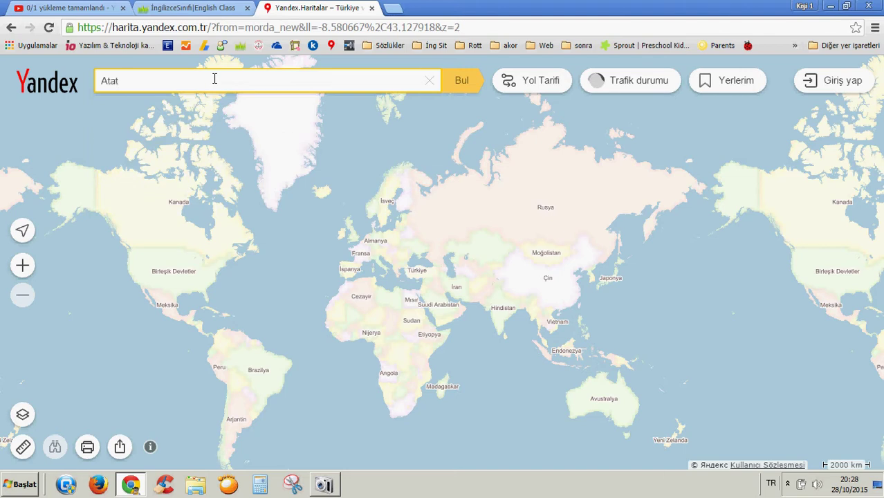
{"action": "type", "text": "ürk İlköğretim"}
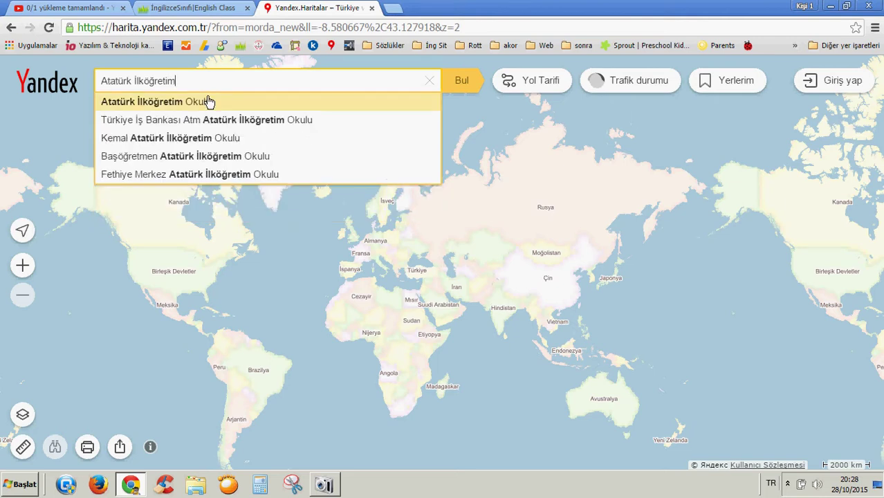
{"action": "left_click", "coordinate": [209, 102]}
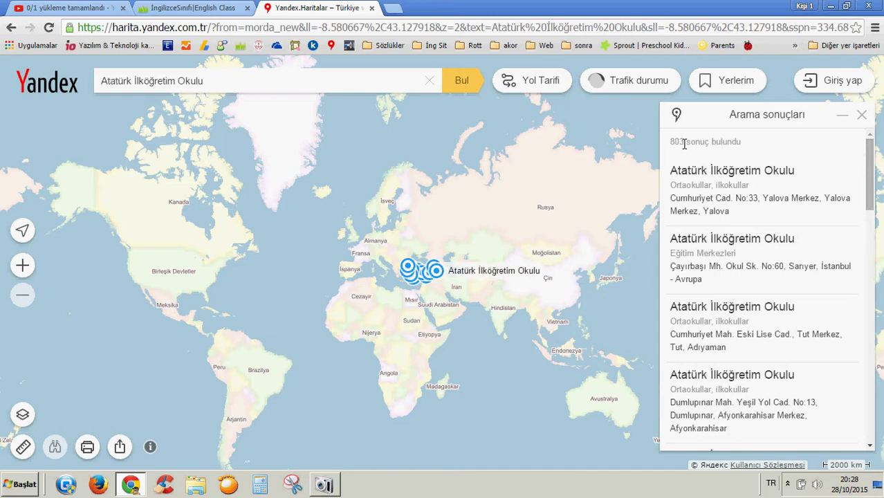
{"action": "left_click", "coordinate": [301, 78]}
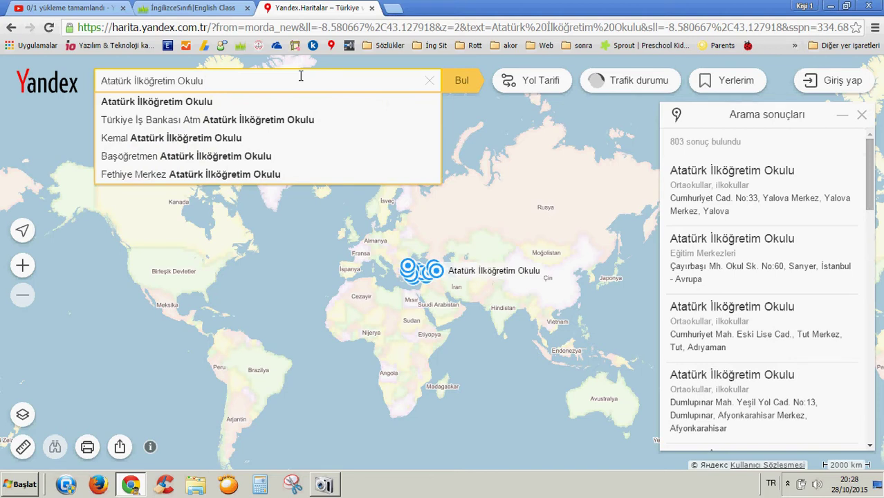
{"action": "type", "text": "Rize"}
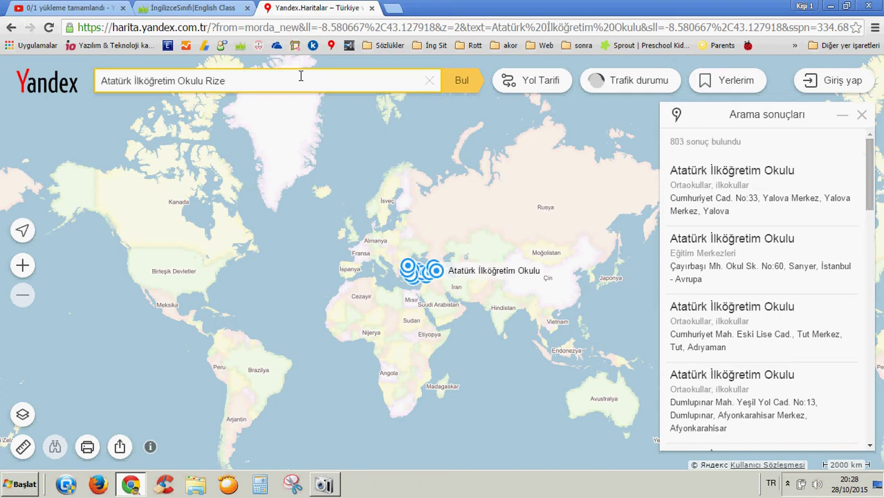
Run the 'Atatürk İlköğretim Okulu Rize' search and zoom toward the Rize school markers.
{"action": "left_click", "coordinate": [462, 89]}
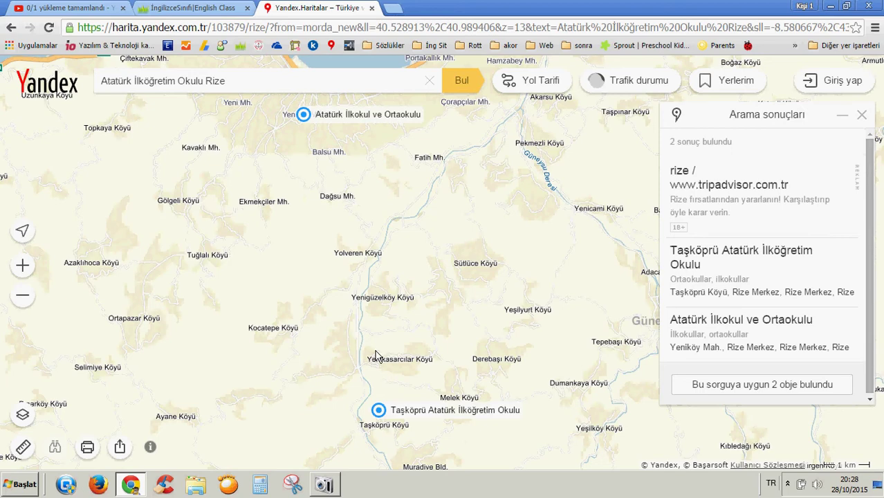
{"action": "mouse_move", "coordinate": [375, 353]}
{"action": "left_mouse_down"}
{"action": "mouse_move", "coordinate": [375, 281]}
{"action": "mouse_move", "coordinate": [325, 181]}
{"action": "left_mouse_up"}
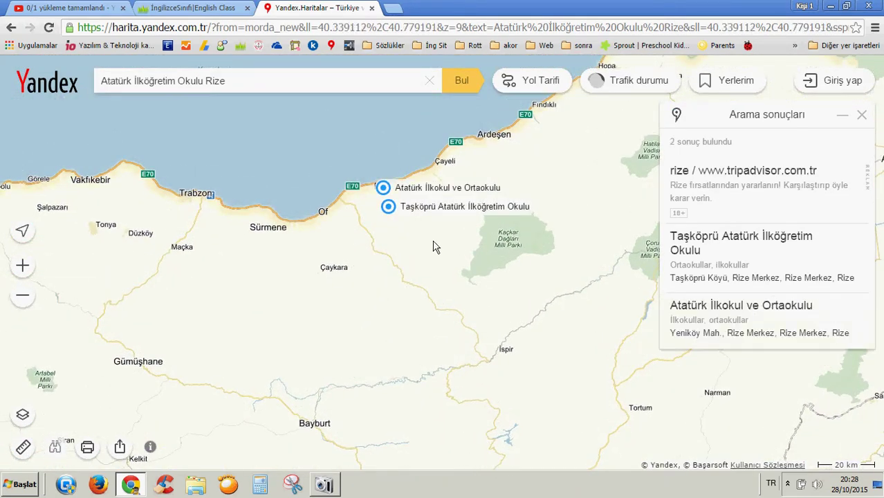
{"action": "scroll", "coordinate": [410, 233], "scroll_direction": "up", "scroll_amount": 2}
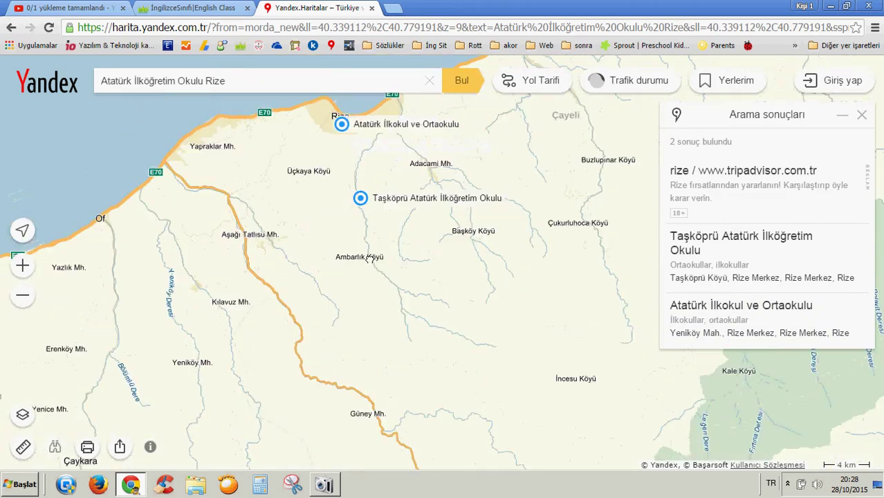
{"action": "left_click_drag", "start_coordinate": [370, 258], "coordinate": [375, 297]}
{"action": "scroll", "coordinate": [355, 267], "scroll_direction": "up", "scroll_amount": 2}
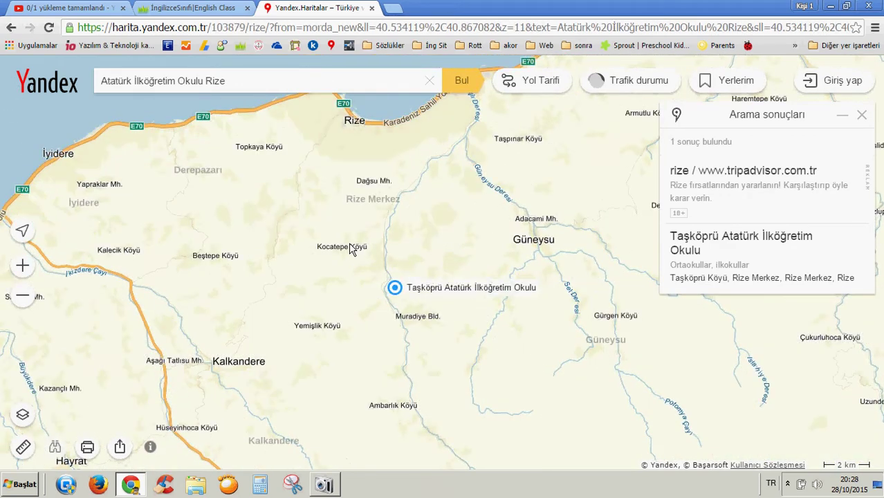
{"action": "scroll", "coordinate": [351, 249], "scroll_direction": "up", "scroll_amount": 1}
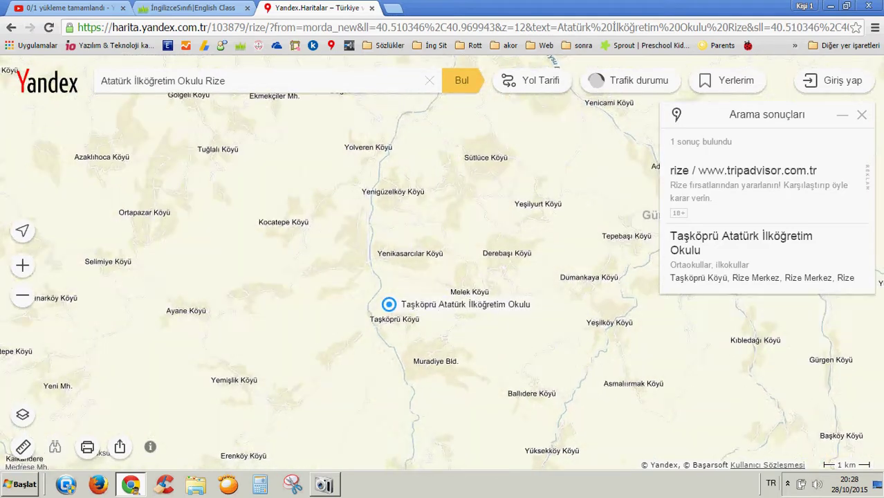
{"action": "scroll", "coordinate": [354, 213], "scroll_direction": "up", "scroll_amount": 1}
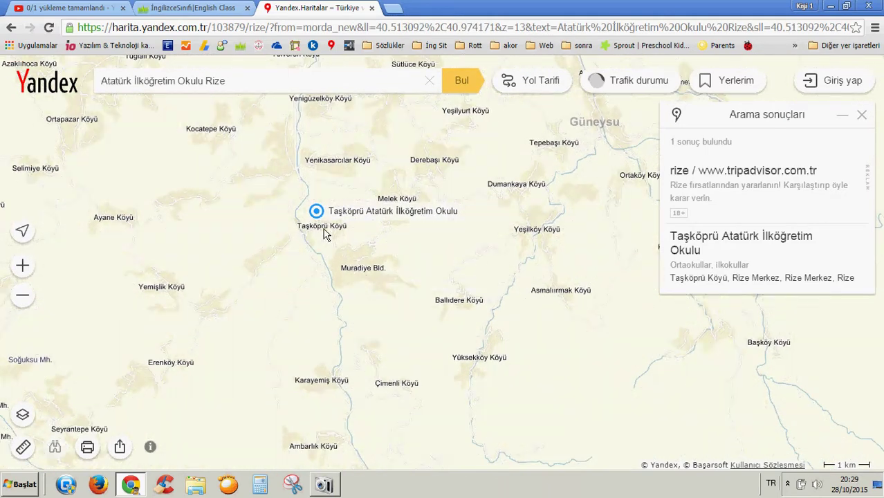
Zoom in to street level on Atatürk İlkokul ve Ortaokulu in Yeniköy, Rize.
{"action": "left_click_drag", "start_coordinate": [327, 241], "coordinate": [302, 339]}
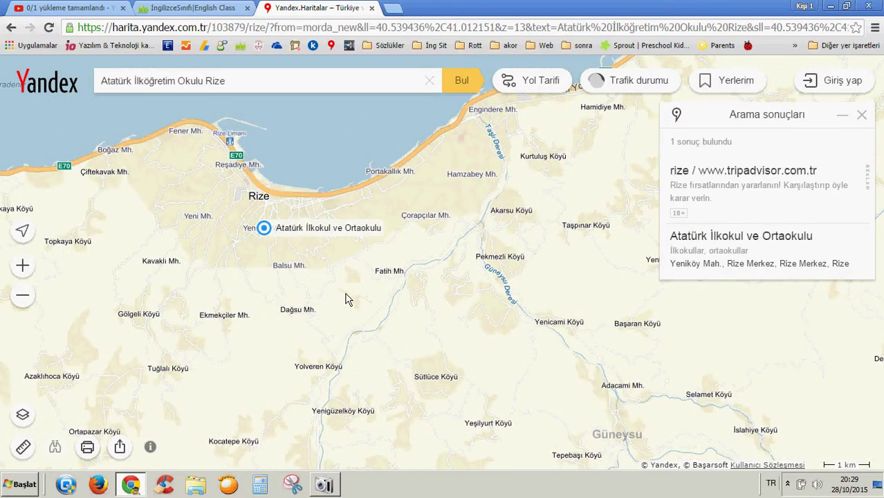
{"action": "scroll", "coordinate": [347, 298], "scroll_direction": "down", "scroll_amount": 1}
{"action": "scroll", "coordinate": [328, 292], "scroll_direction": "up", "scroll_amount": 3}
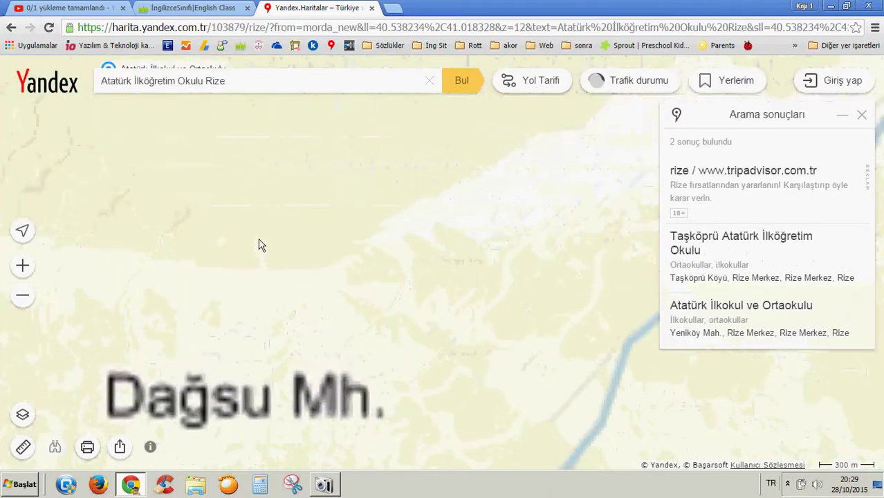
{"action": "scroll", "coordinate": [311, 291], "scroll_direction": "up", "scroll_amount": 1}
{"action": "scroll", "coordinate": [350, 328], "scroll_direction": "up", "scroll_amount": 1}
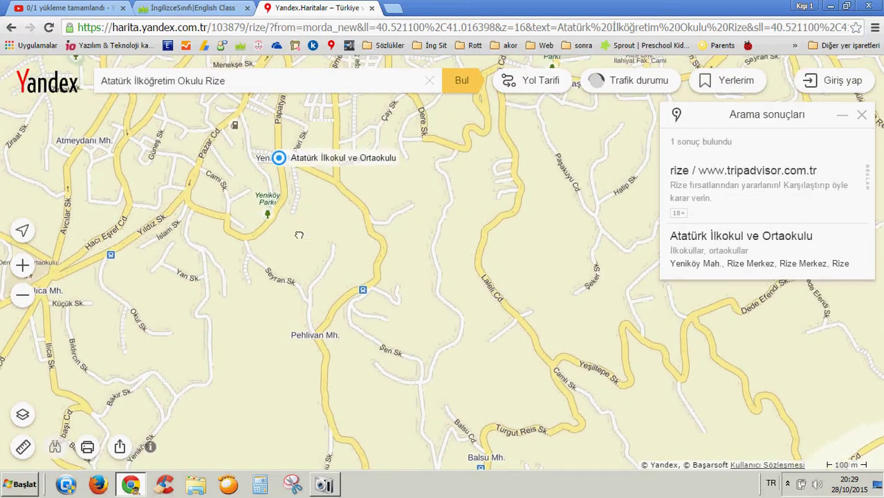
{"action": "left_click_drag", "start_coordinate": [299, 235], "coordinate": [375, 312]}
{"action": "scroll", "coordinate": [375, 252], "scroll_direction": "up", "scroll_amount": 2}
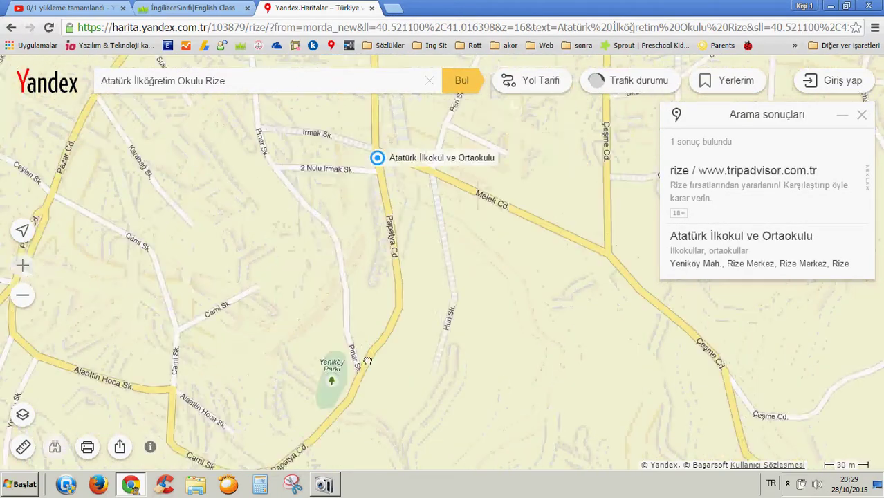
{"action": "left_click_drag", "start_coordinate": [368, 361], "coordinate": [420, 416]}
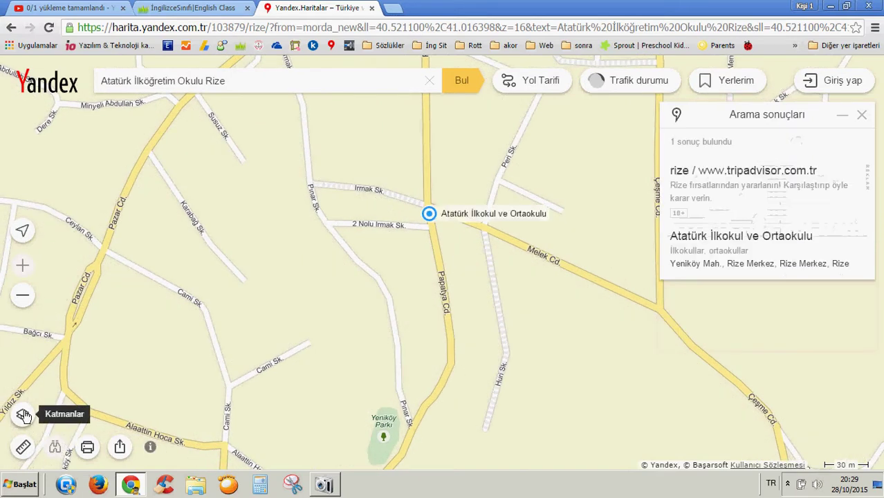
Switch the map to satellite imagery and pan around Atatürk İlkokul ve Ortaokulu.
{"action": "left_click", "coordinate": [23, 414]}
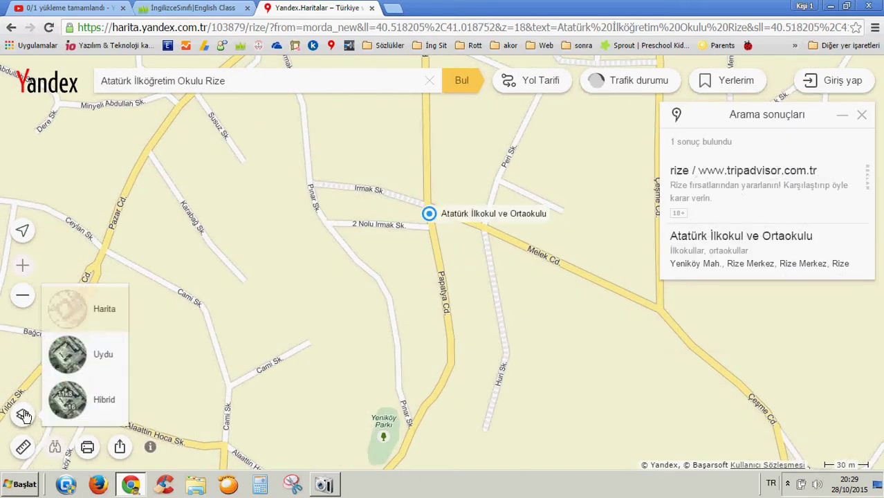
{"action": "left_click", "coordinate": [85, 361]}
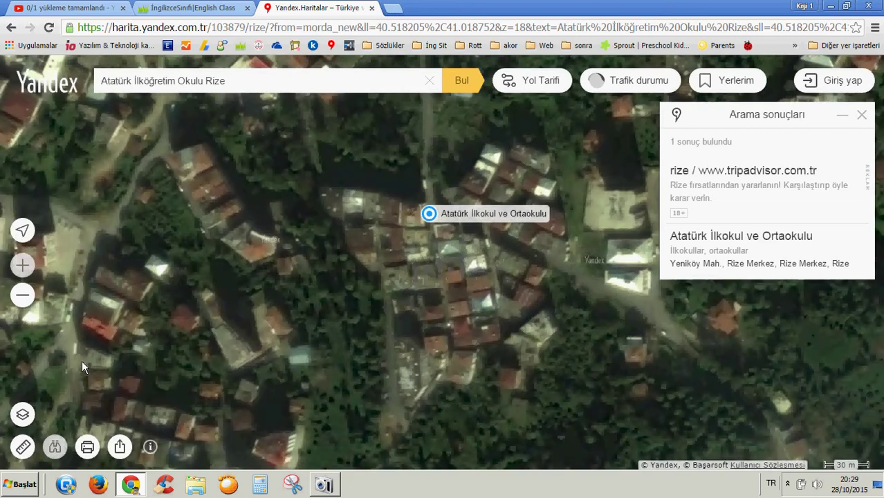
{"action": "left_click_drag", "start_coordinate": [447, 323], "coordinate": [422, 324]}
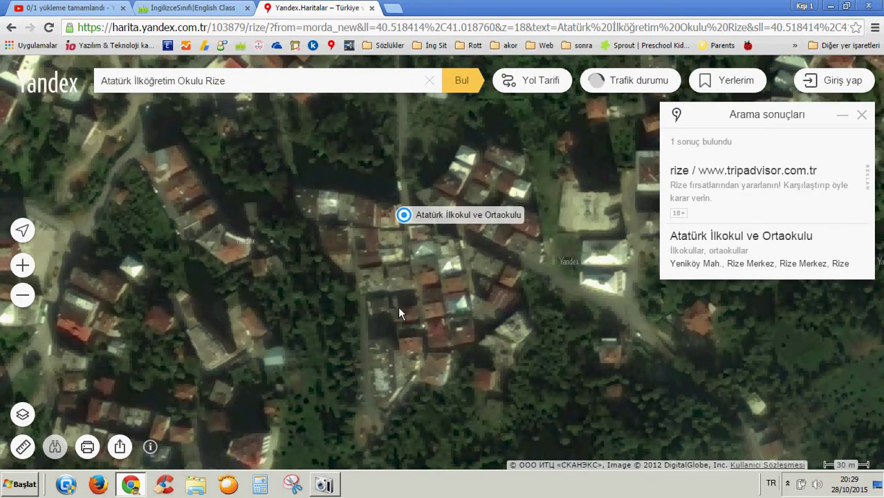
{"action": "left_click_drag", "start_coordinate": [351, 181], "coordinate": [316, 287]}
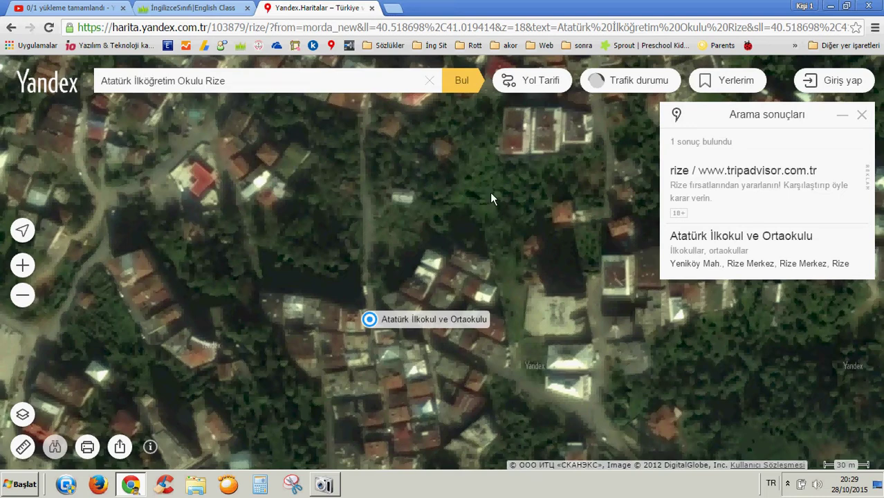
Zoom out from the school to show the Rize coastline.
{"action": "left_click_drag", "start_coordinate": [407, 258], "coordinate": [391, 237]}
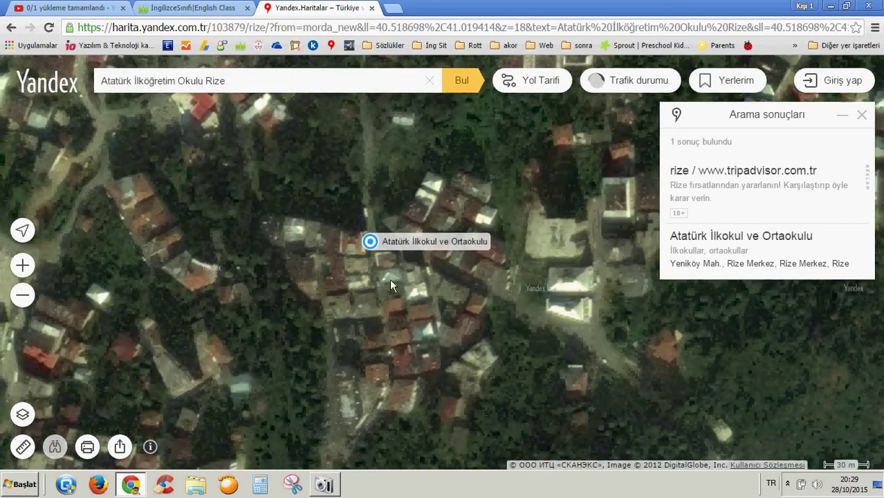
{"action": "scroll", "coordinate": [390, 283], "scroll_direction": "down", "scroll_amount": 1}
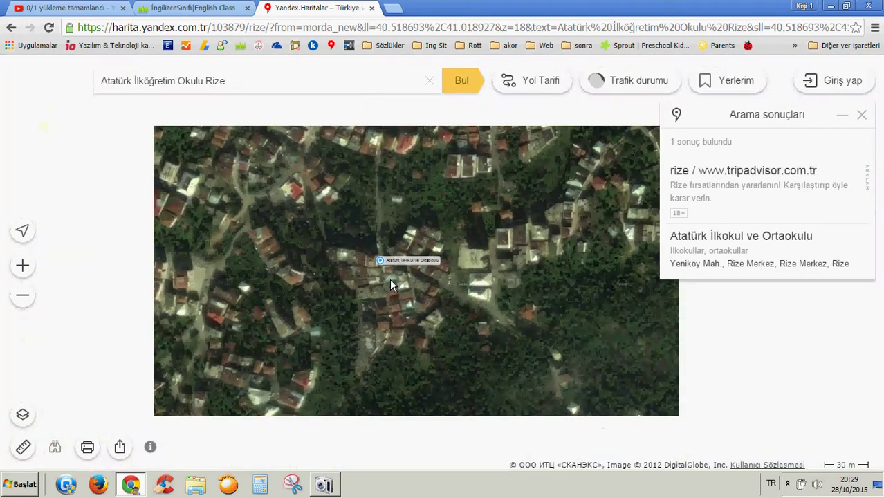
{"action": "scroll", "coordinate": [391, 284], "scroll_direction": "down", "scroll_amount": 1}
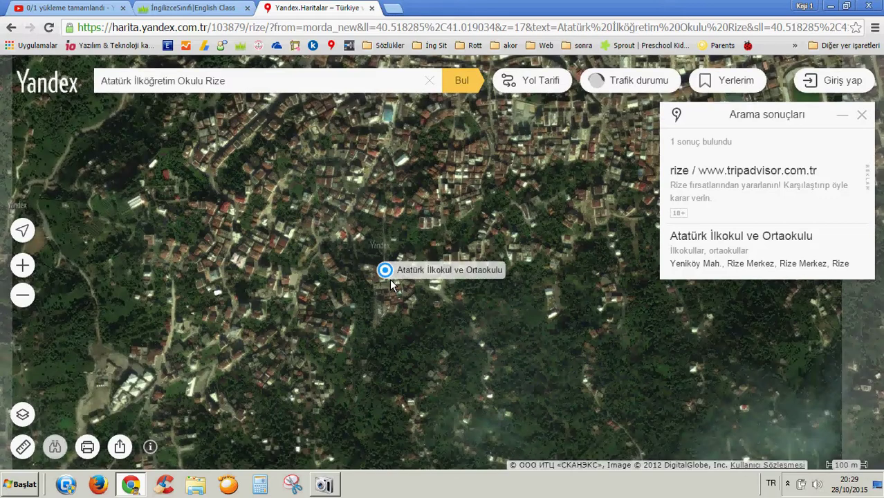
{"action": "scroll", "coordinate": [389, 280], "scroll_direction": "down", "scroll_amount": 1}
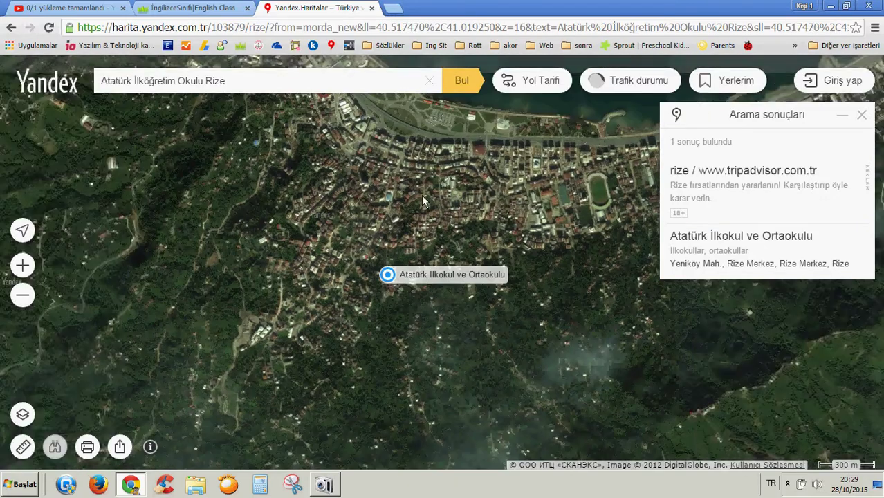
{"action": "mouse_move", "coordinate": [421, 195]}
{"action": "left_mouse_down"}
{"action": "mouse_move", "coordinate": [420, 244]}
{"action": "mouse_move", "coordinate": [342, 333]}
{"action": "mouse_move", "coordinate": [279, 286]}
{"action": "left_mouse_up"}
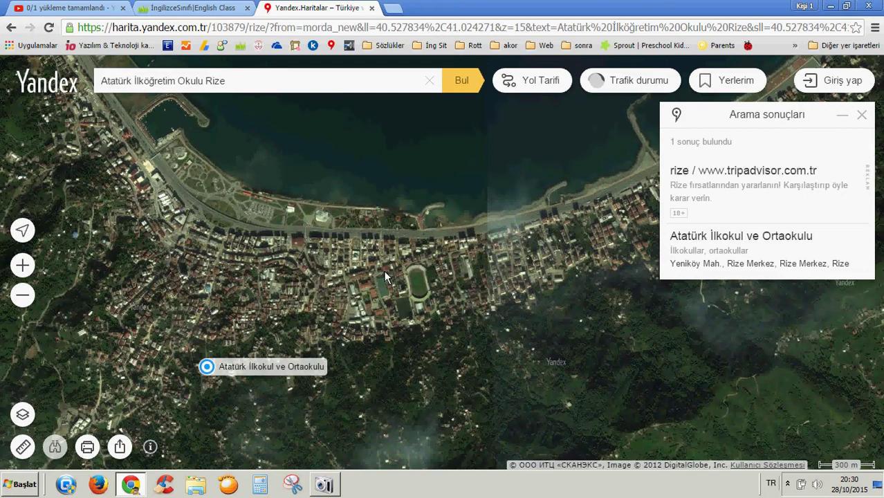
Keep zooming out and pan west until Turkey and the Black Sea fill the view.
{"action": "scroll", "coordinate": [384, 269], "scroll_direction": "down", "scroll_amount": 3}
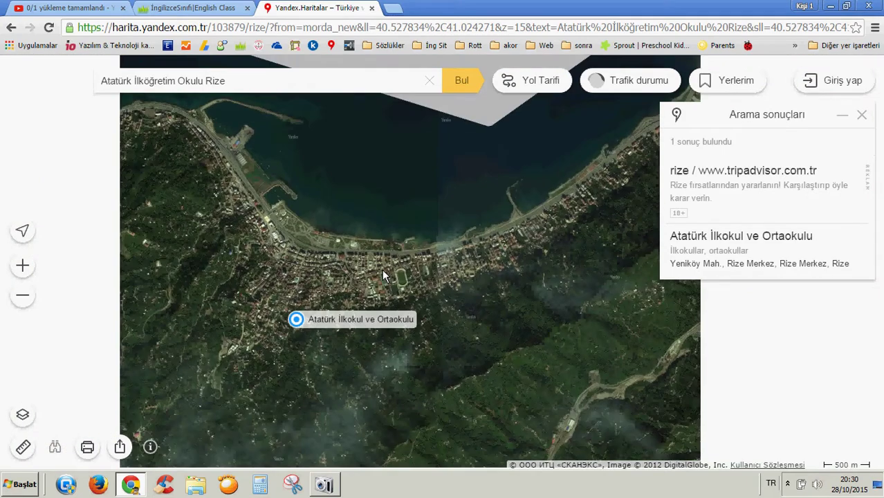
{"action": "scroll", "coordinate": [381, 270], "scroll_direction": "down", "scroll_amount": 2}
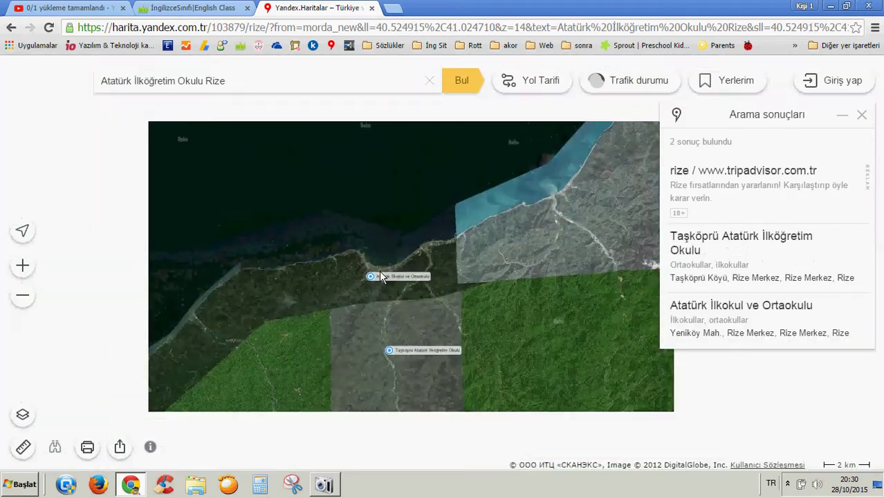
{"action": "scroll", "coordinate": [378, 270], "scroll_direction": "down", "scroll_amount": 1}
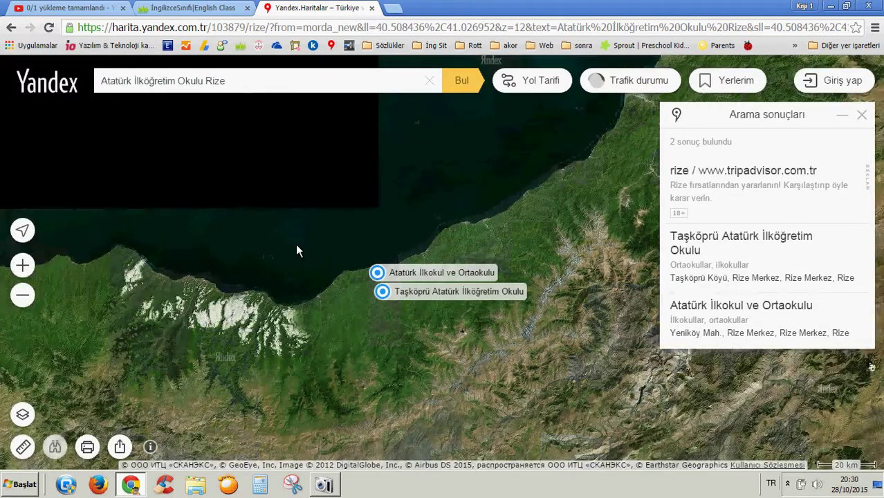
{"action": "scroll", "coordinate": [297, 245], "scroll_direction": "down", "scroll_amount": 2}
{"action": "scroll", "coordinate": [247, 254], "scroll_direction": "down", "scroll_amount": 1}
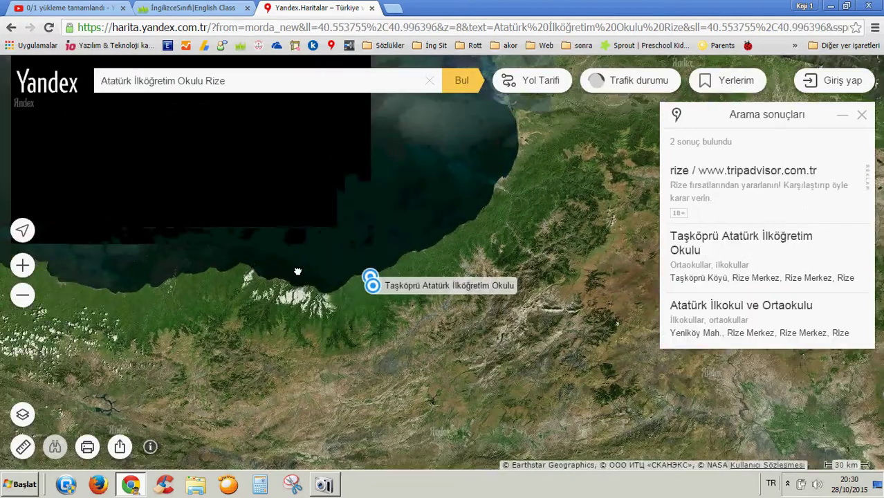
{"action": "scroll", "coordinate": [305, 294], "scroll_direction": "down", "scroll_amount": 1}
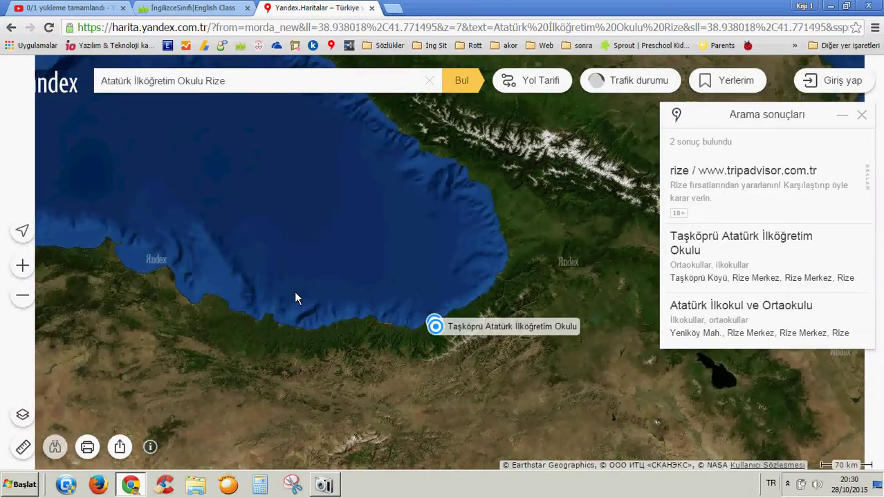
{"action": "mouse_move", "coordinate": [296, 296]}
{"action": "left_mouse_down"}
{"action": "mouse_move", "coordinate": [392, 322]}
{"action": "mouse_move", "coordinate": [418, 312]}
{"action": "mouse_move", "coordinate": [416, 320]}
{"action": "mouse_move", "coordinate": [412, 296]}
{"action": "mouse_move", "coordinate": [377, 276]}
{"action": "left_mouse_up"}
{"action": "scroll", "coordinate": [406, 293], "scroll_direction": "down", "scroll_amount": 1}
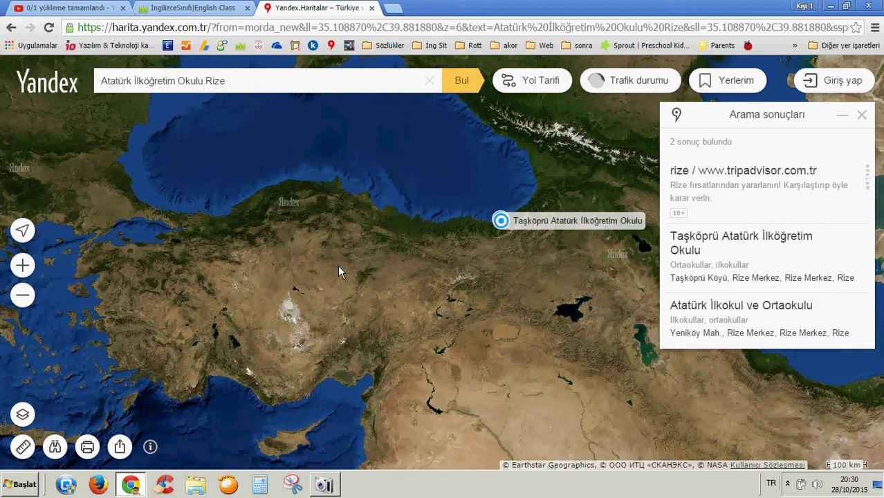
Pan across Marmara, the Aegean and central Anatolia, then zoom out to the world and recentre.
{"action": "scroll", "coordinate": [338, 265], "scroll_direction": "up", "scroll_amount": 1}
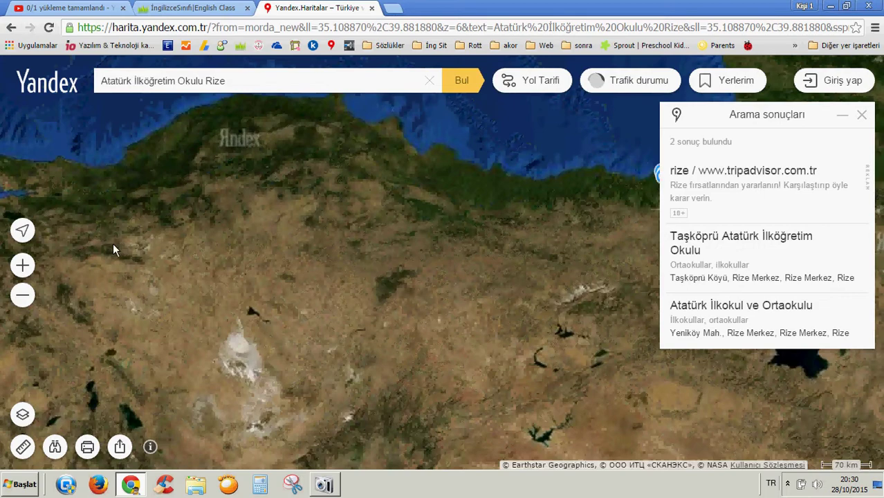
{"action": "left_click_drag", "start_coordinate": [112, 243], "coordinate": [376, 307]}
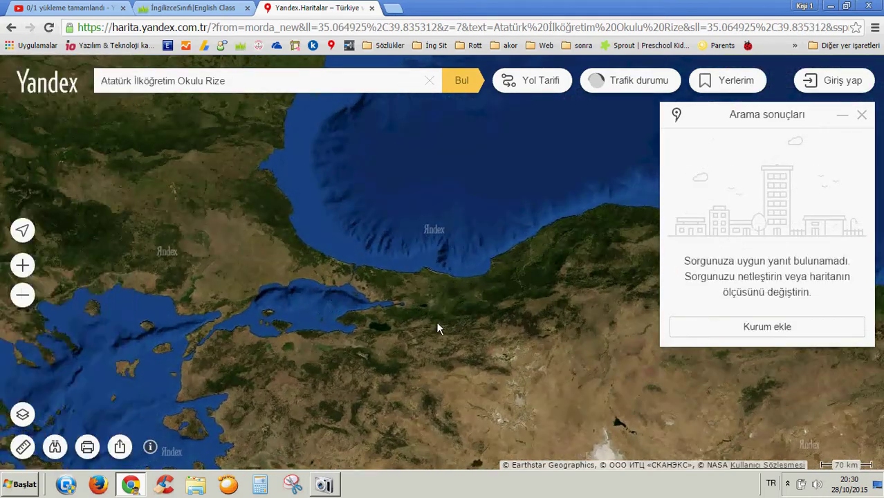
{"action": "left_click_drag", "start_coordinate": [450, 380], "coordinate": [498, 159]}
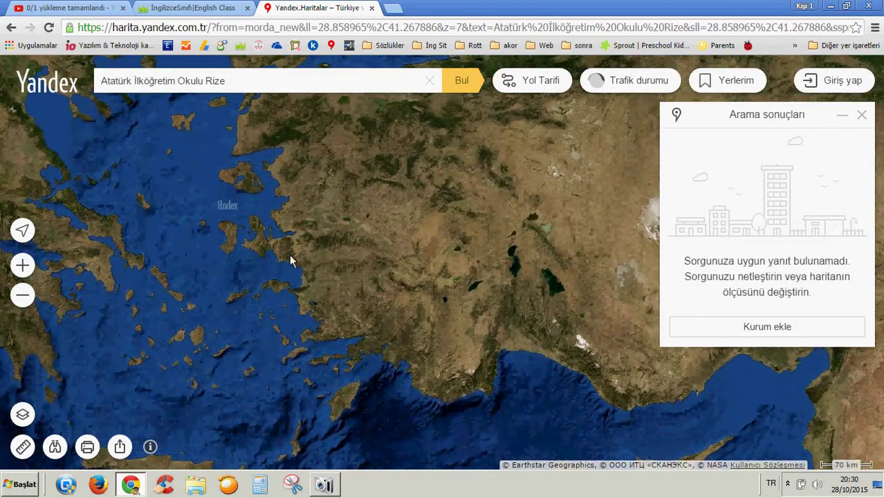
{"action": "left_click_drag", "start_coordinate": [628, 391], "coordinate": [345, 296]}
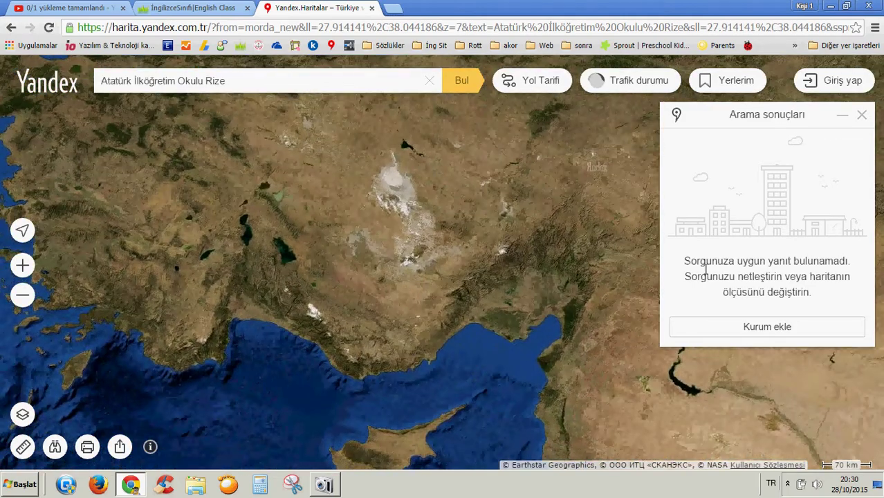
{"action": "mouse_move", "coordinate": [431, 98]}
{"action": "left_mouse_down"}
{"action": "mouse_move", "coordinate": [457, 207]}
{"action": "mouse_move", "coordinate": [379, 213]}
{"action": "mouse_move", "coordinate": [394, 252]}
{"action": "mouse_move", "coordinate": [365, 238]}
{"action": "left_mouse_up"}
{"action": "scroll", "coordinate": [379, 212], "scroll_direction": "down", "scroll_amount": 1}
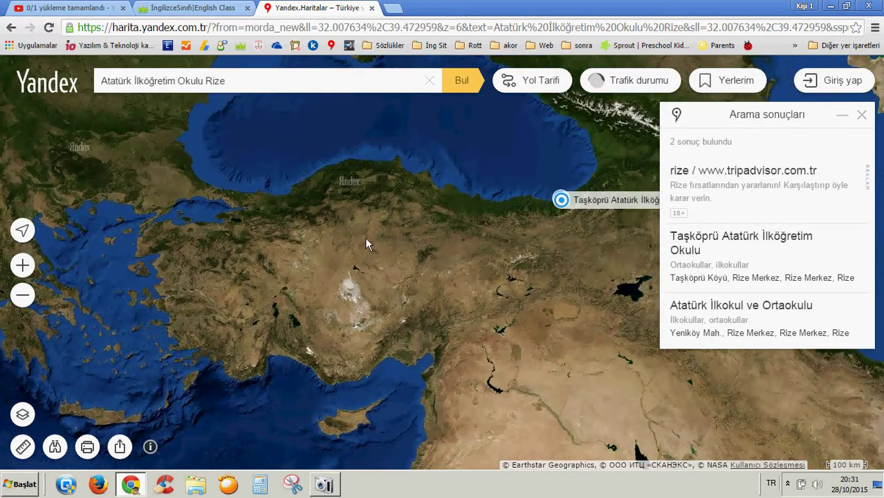
{"action": "scroll", "coordinate": [330, 216], "scroll_direction": "down", "scroll_amount": 1}
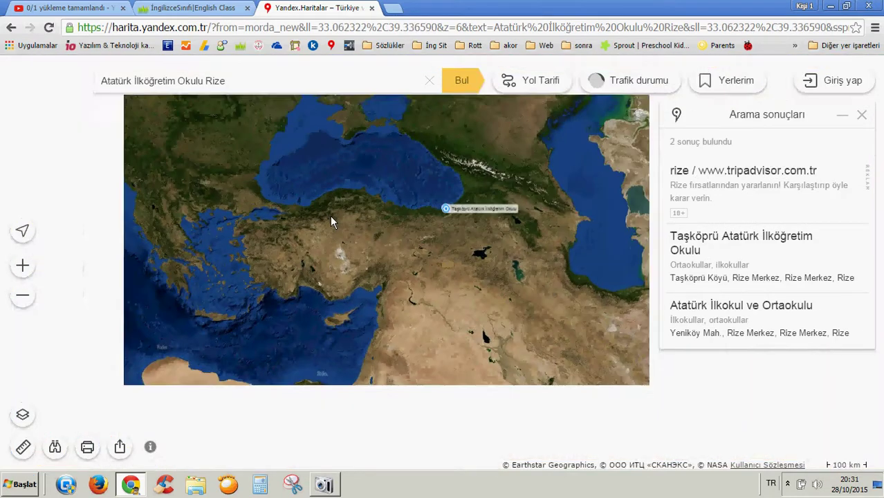
{"action": "scroll", "coordinate": [329, 216], "scroll_direction": "down", "scroll_amount": 3}
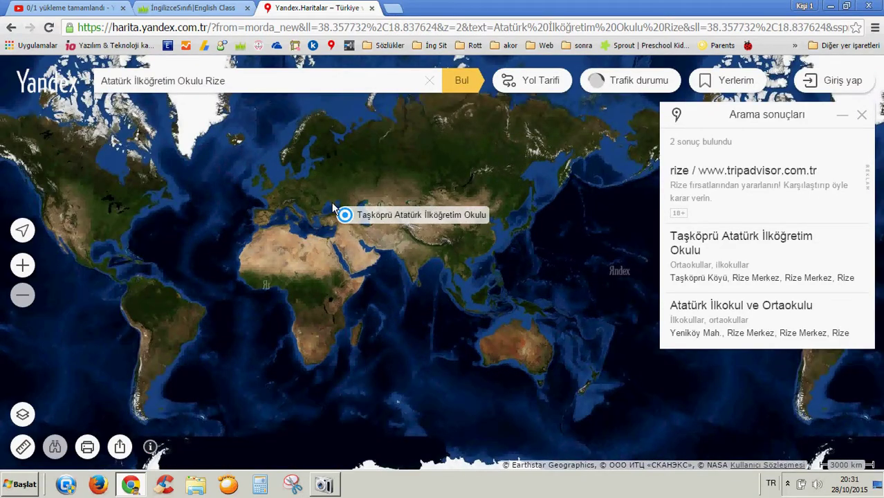
{"action": "mouse_move", "coordinate": [407, 179]}
{"action": "left_mouse_down"}
{"action": "mouse_move", "coordinate": [382, 195]}
{"action": "mouse_move", "coordinate": [363, 239]}
{"action": "mouse_move", "coordinate": [378, 259]}
{"action": "left_mouse_up"}
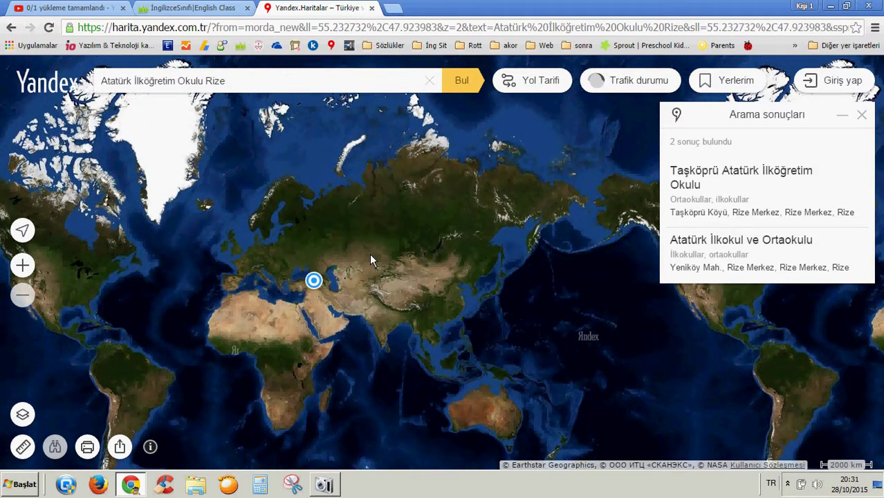